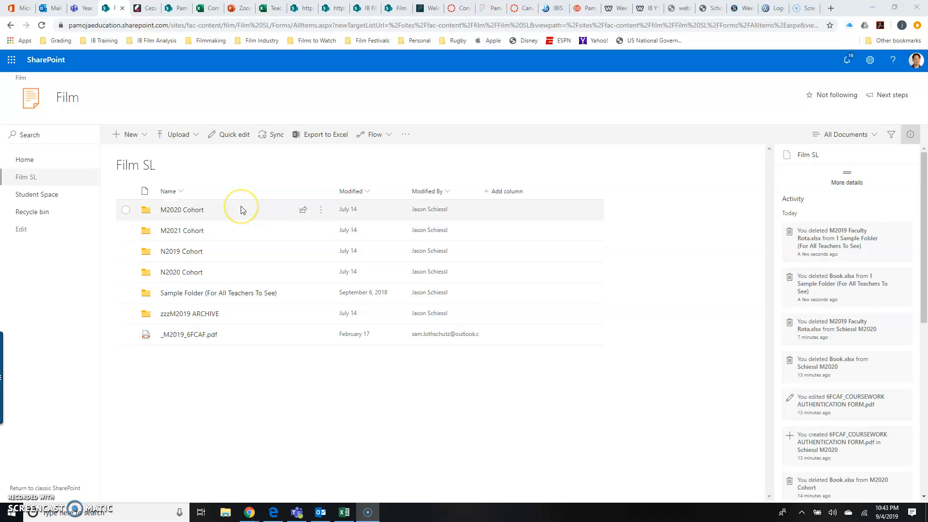
Step: Open the M2021 Cohort folder and look inside the first teacher's folder, returning to the cohort level
click(211, 210)
click(190, 230)
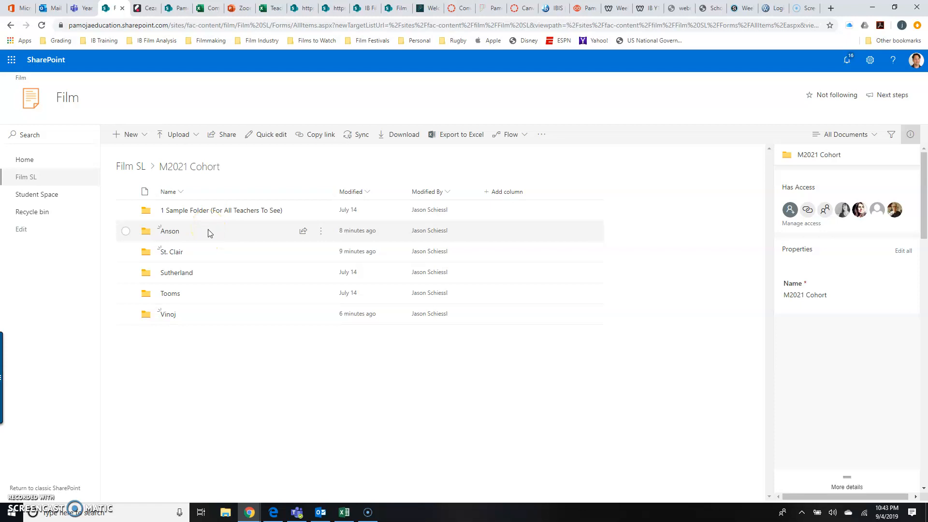
click(174, 235)
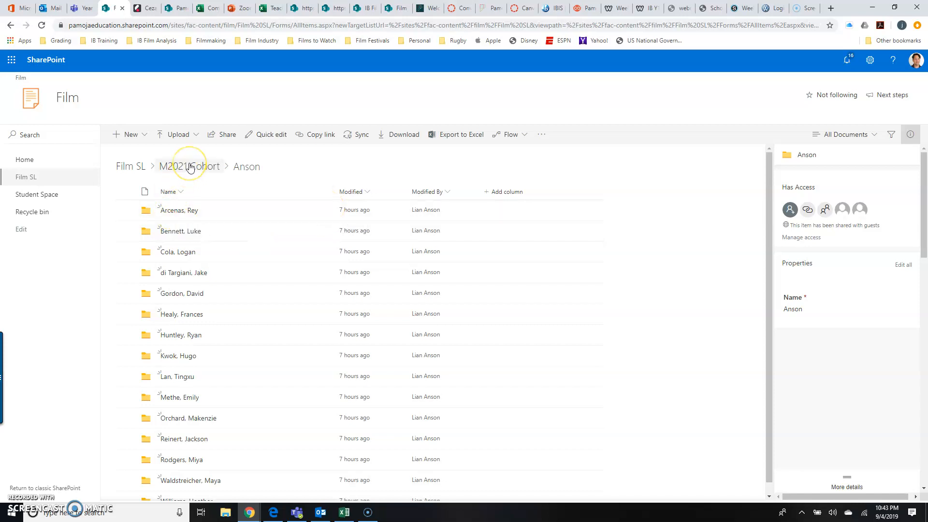
click(190, 167)
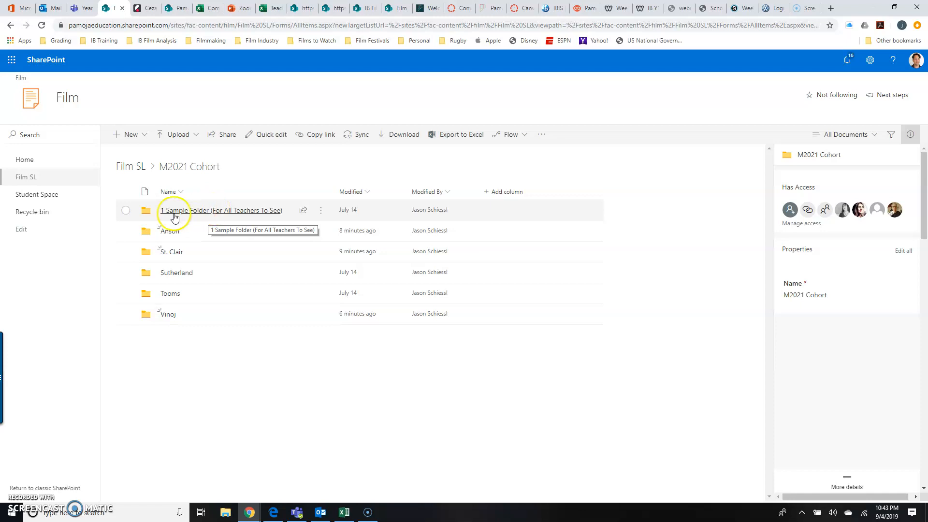
Step: Upload the M2019 Faculty Rota spreadsheet into the "1 Sample Folder (For All Teachers To See)" folder
click(248, 211)
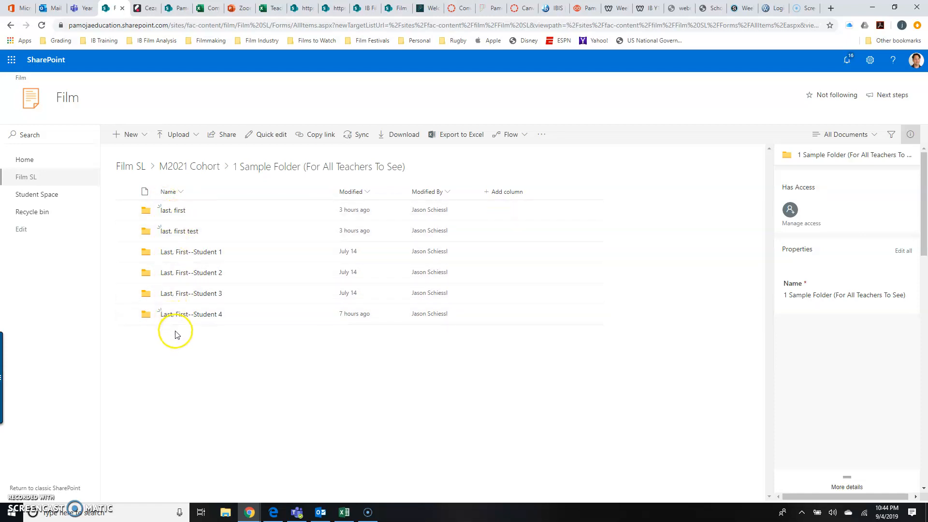
click(177, 138)
click(171, 153)
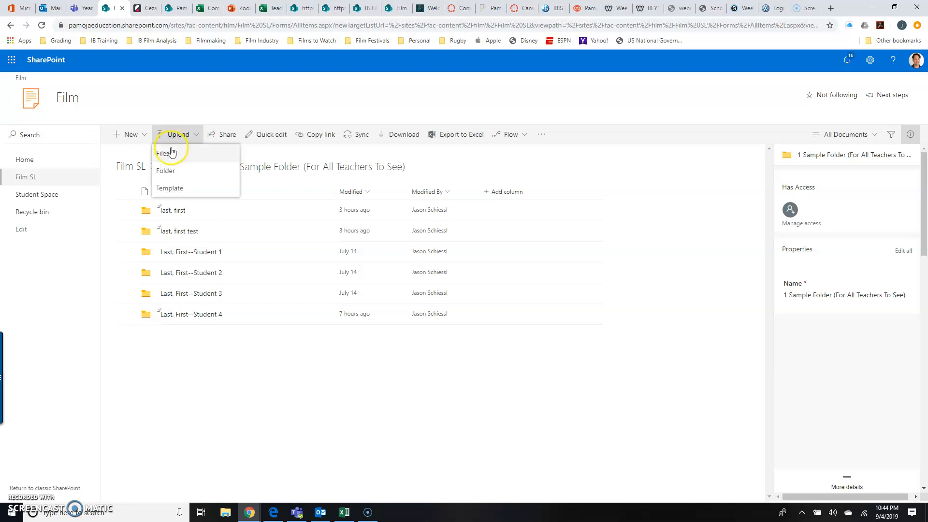
click(169, 155)
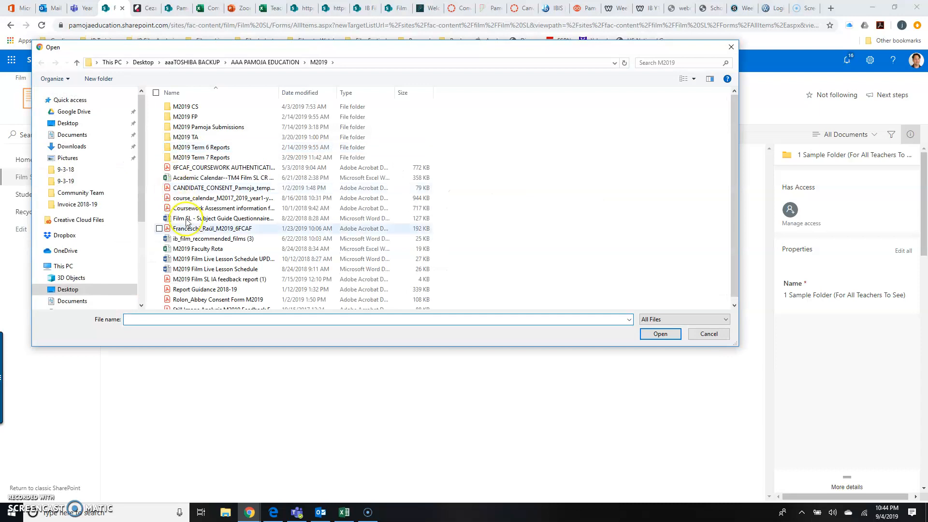
click(219, 249)
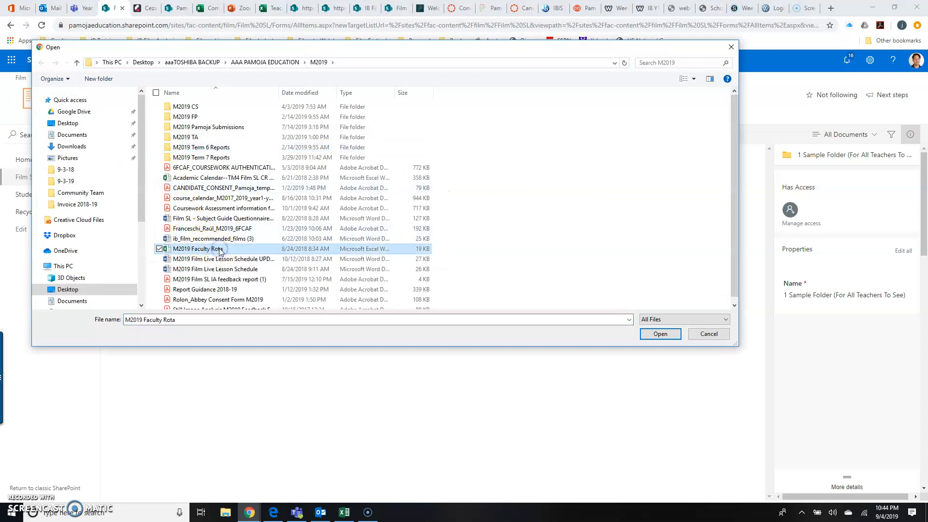
double_click(218, 249)
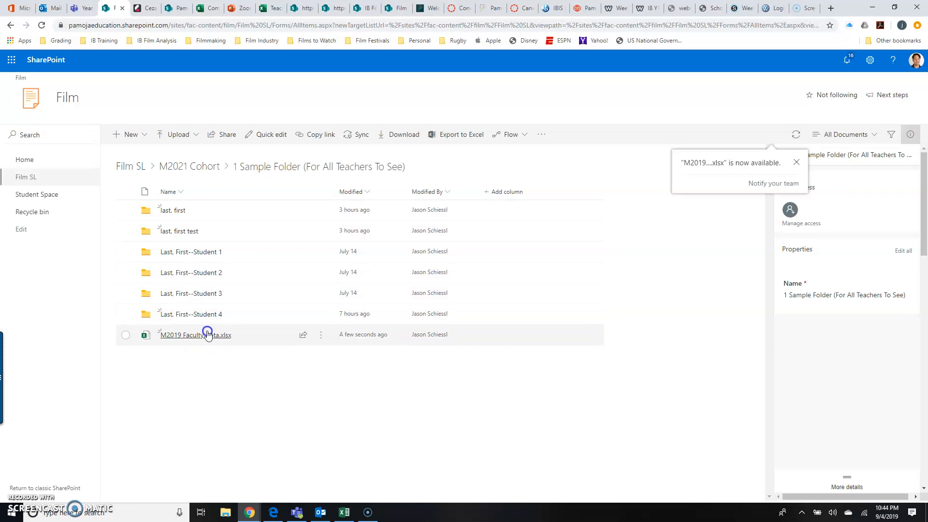
Step: Start sharing M2019 Faculty Rota.xlsx with a link that works for Specific people and allows editing
mouse_move(209, 337)
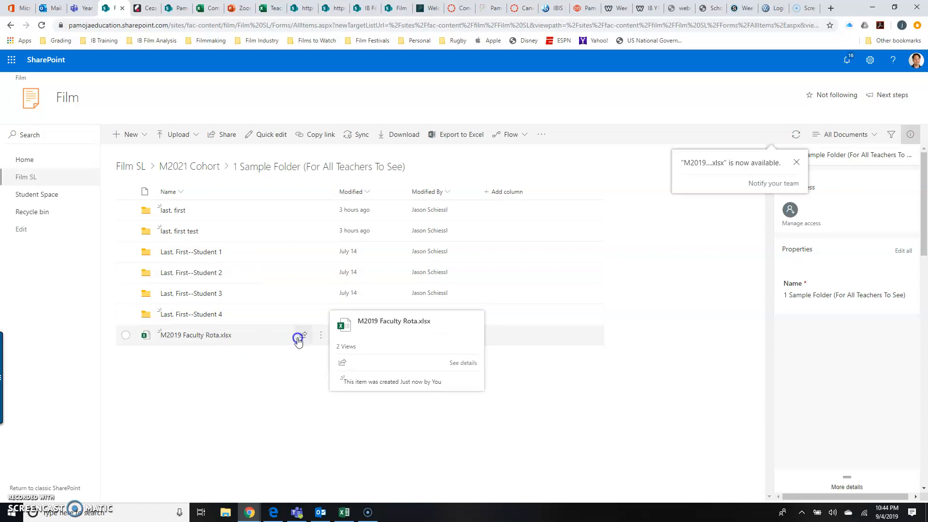
click(323, 336)
click(323, 337)
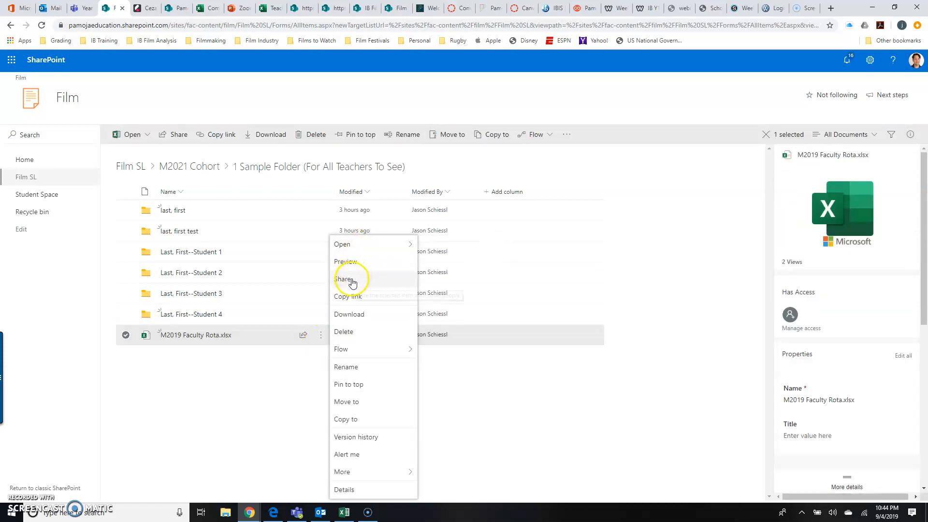
click(351, 262)
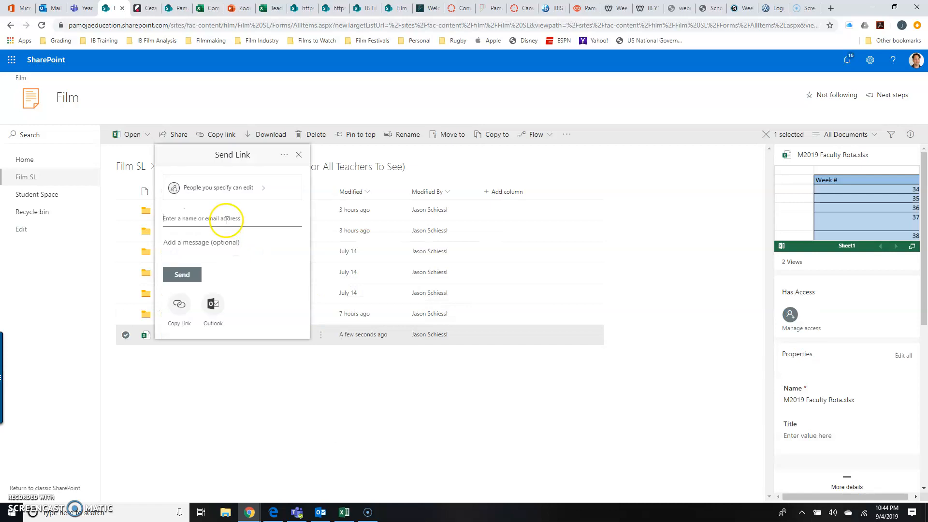
click(248, 187)
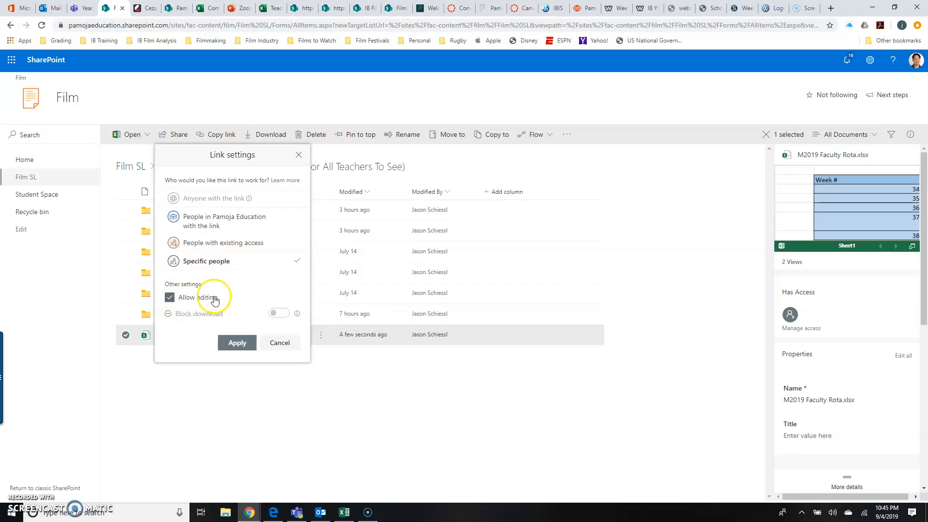
click(242, 342)
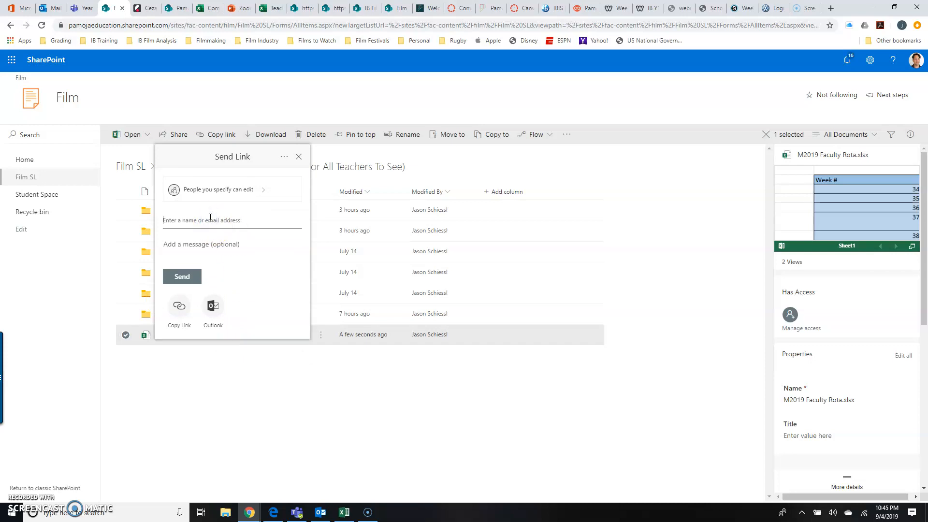
Step: Send the link to the recipient's e-mail address with the message "Here is the sign up sheet for orals."
text(jason)
click(227, 249)
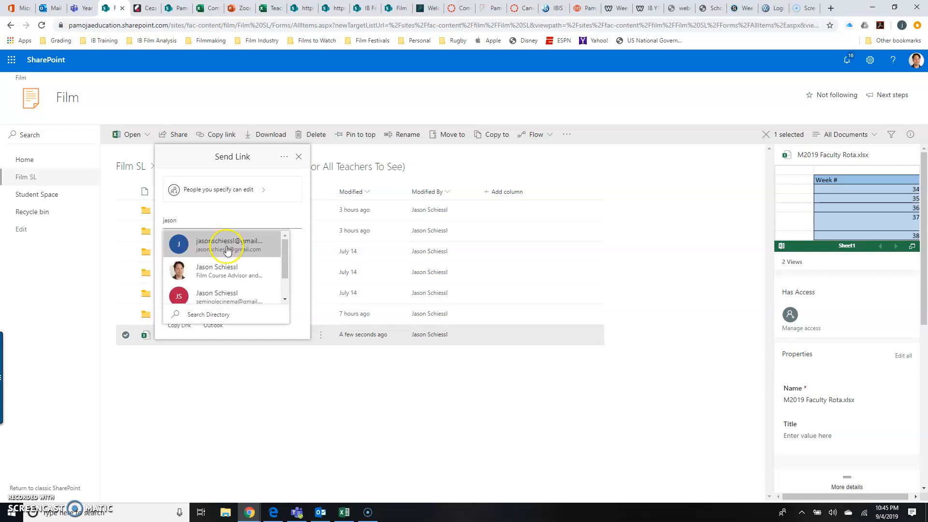
click(225, 239)
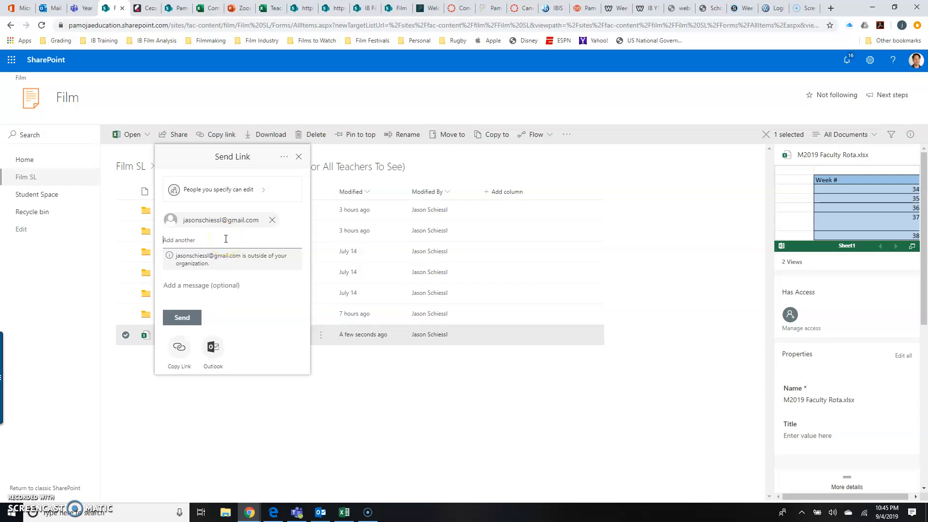
click(183, 281)
text(Here is)
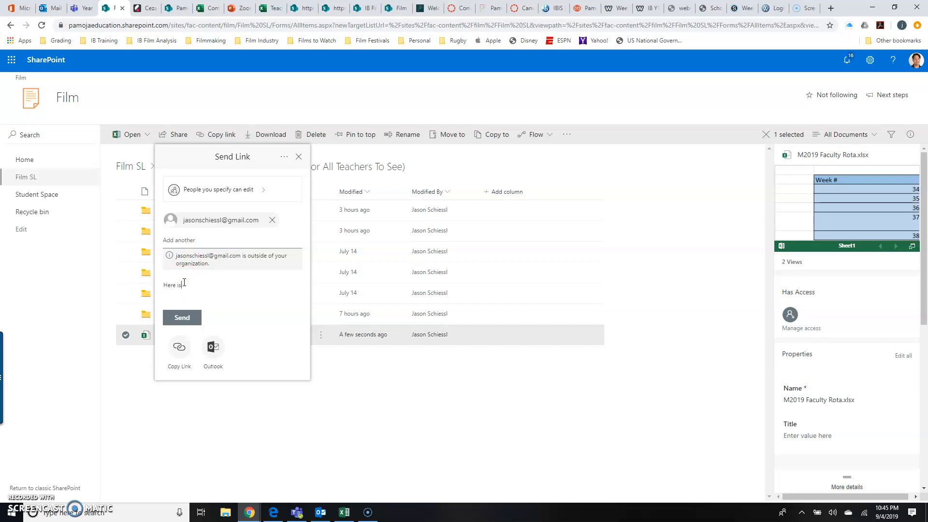
text( the sign up sheet for orals.)
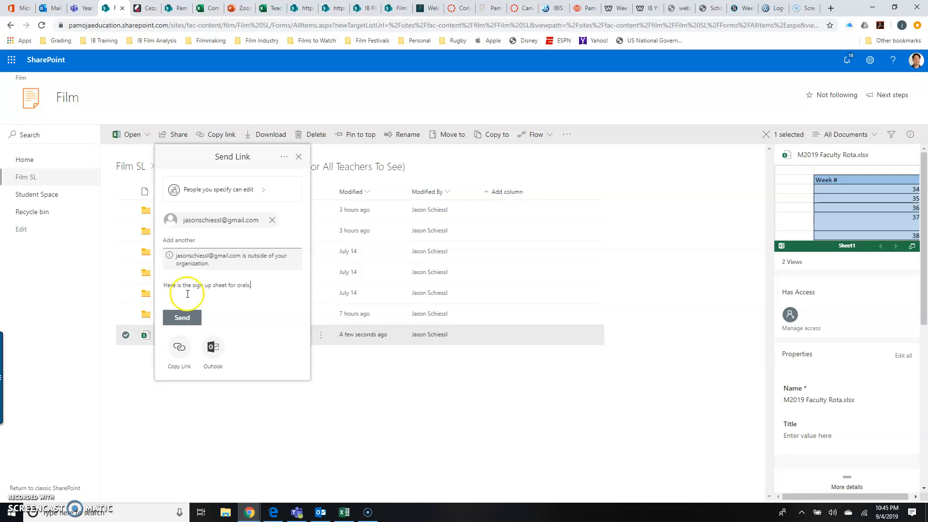
click(182, 319)
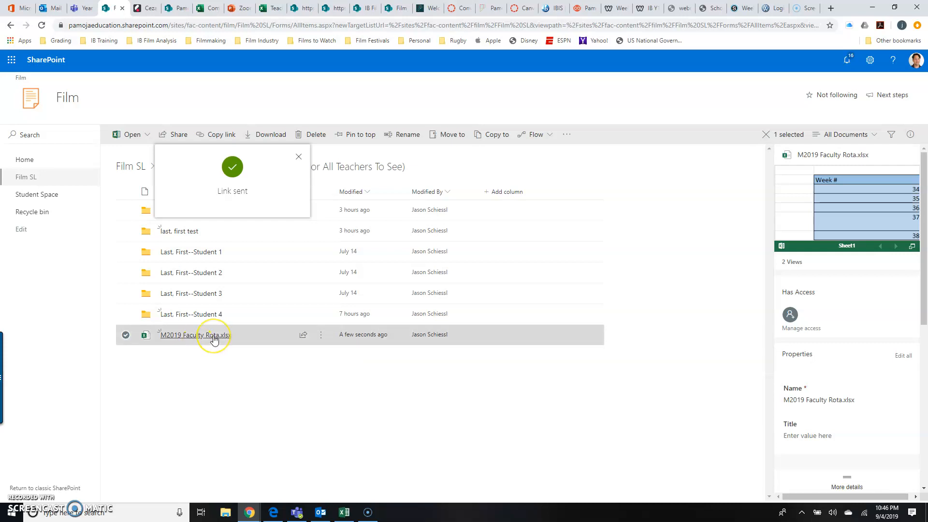
Step: Open the M2019 Faculty Rota workbook to view its contents, and close it again
mouse_move(214, 341)
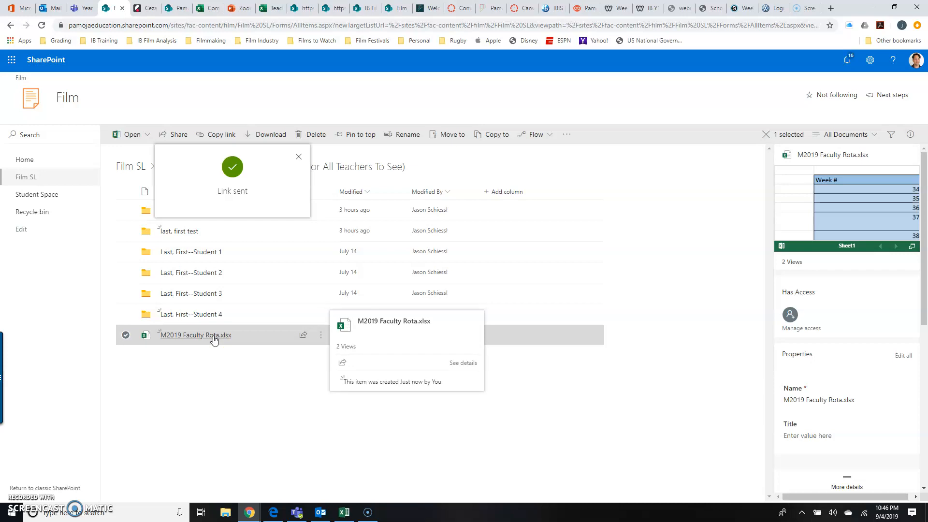
click(214, 340)
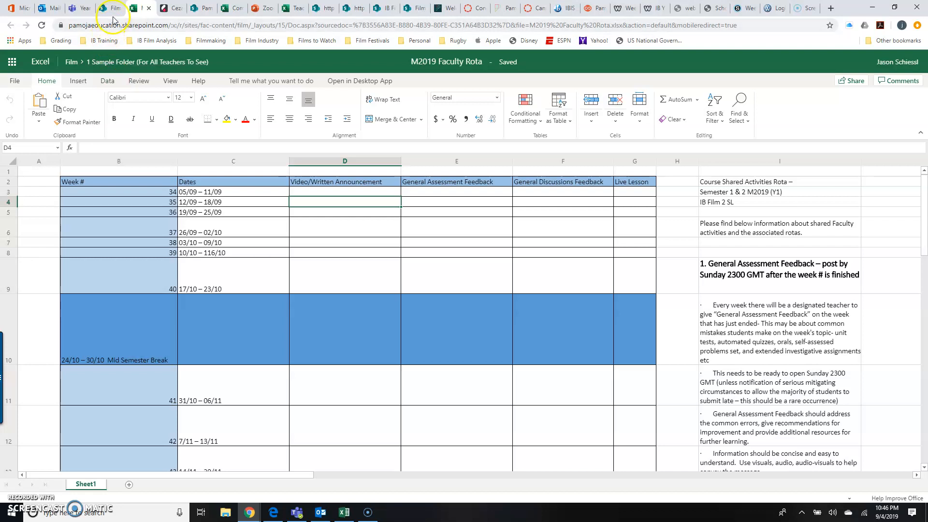
click(150, 8)
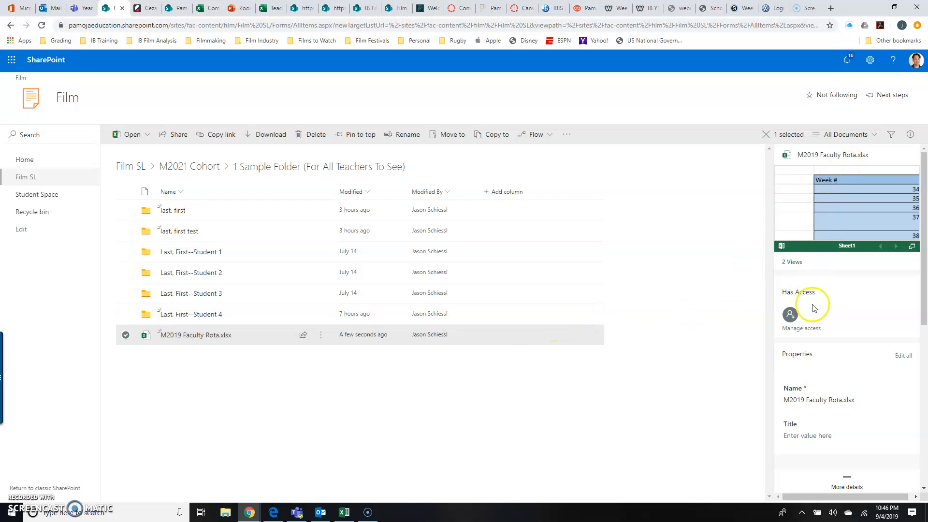
Step: Examine the access, properties and activity history in the details of M2019 Faculty Rota.xlsx
scroll(867, 304, down, 2)
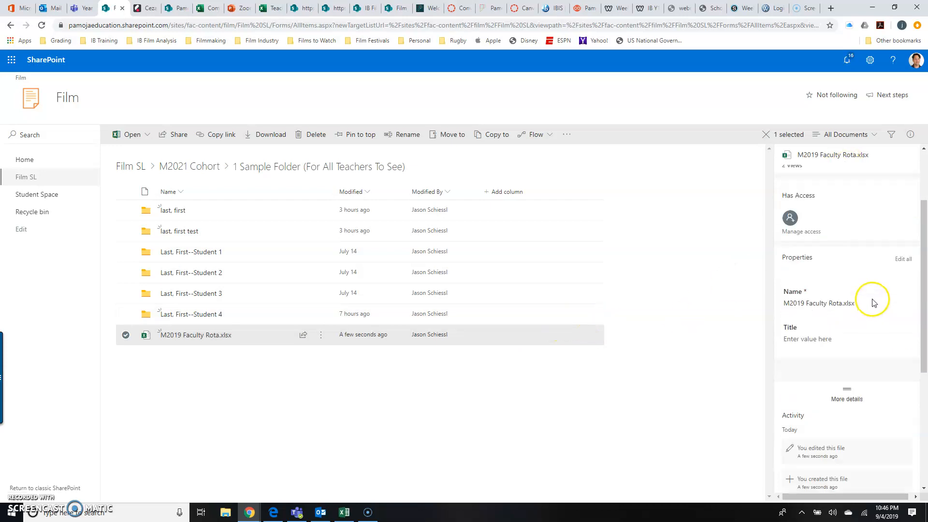
scroll(836, 278, down, 2)
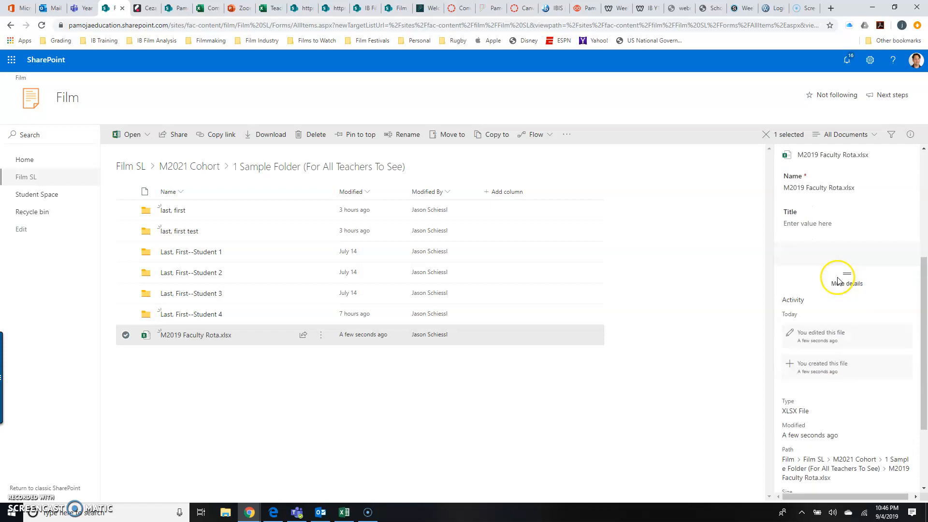
scroll(838, 280, down, 1)
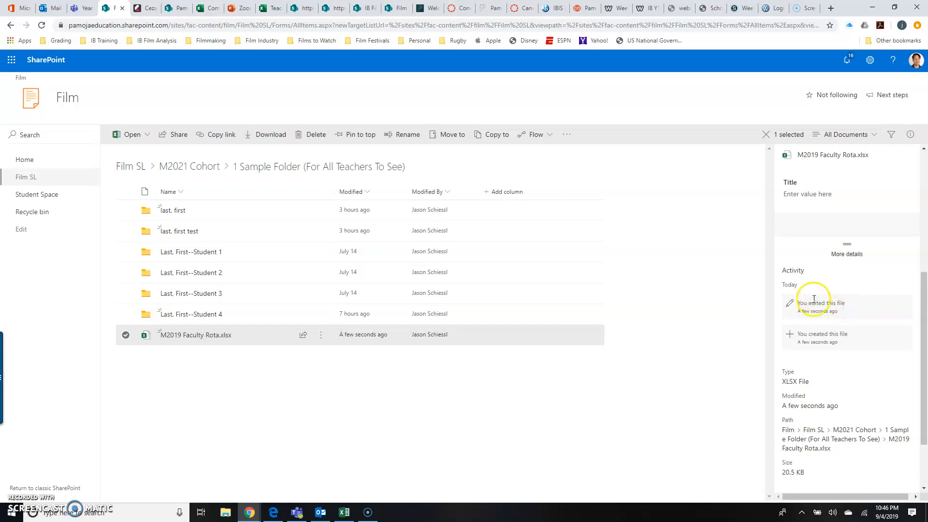
scroll(826, 327, up, 5)
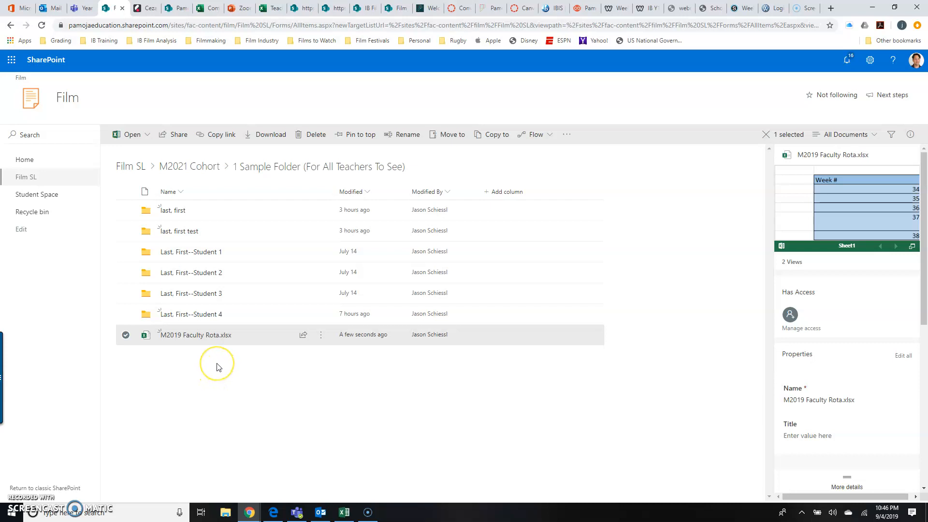
Step: Create a new Excel workbook in the sample folder and enter "Test" in cell A1
click(244, 383)
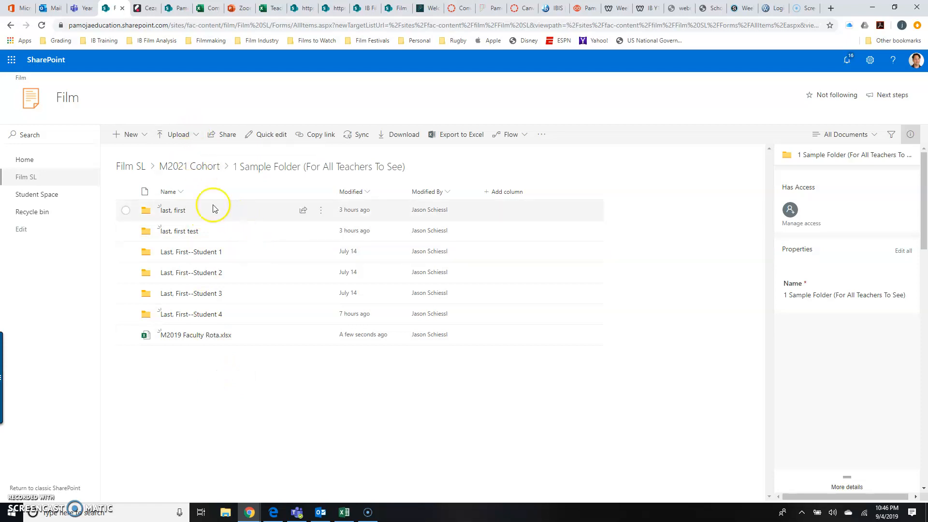
click(131, 137)
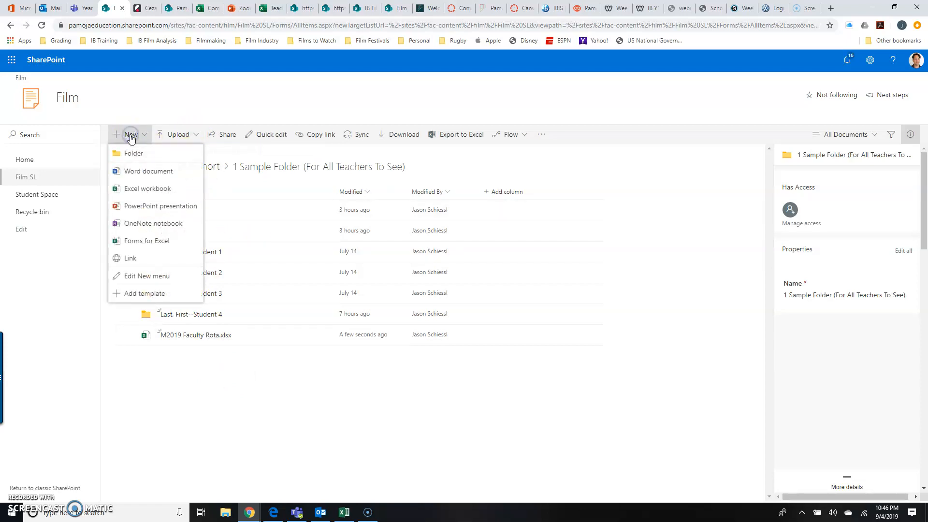
click(147, 192)
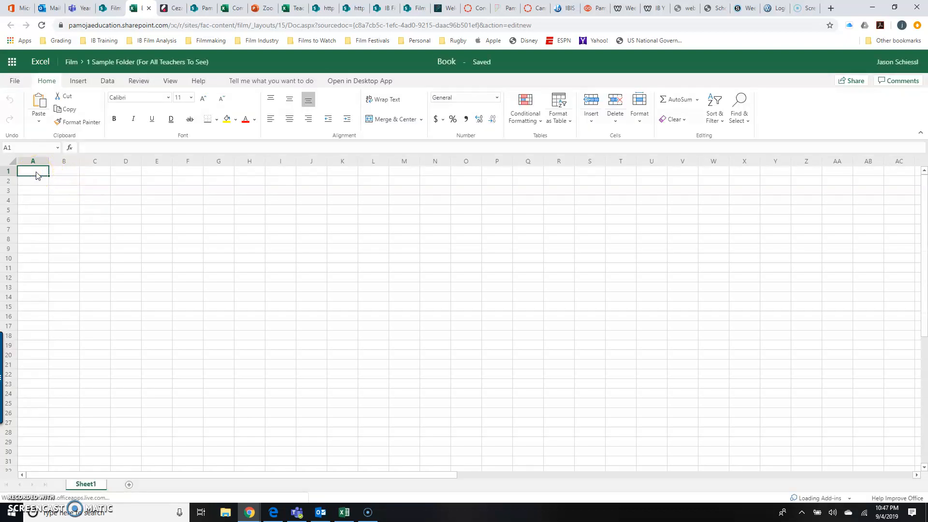
text(Test)
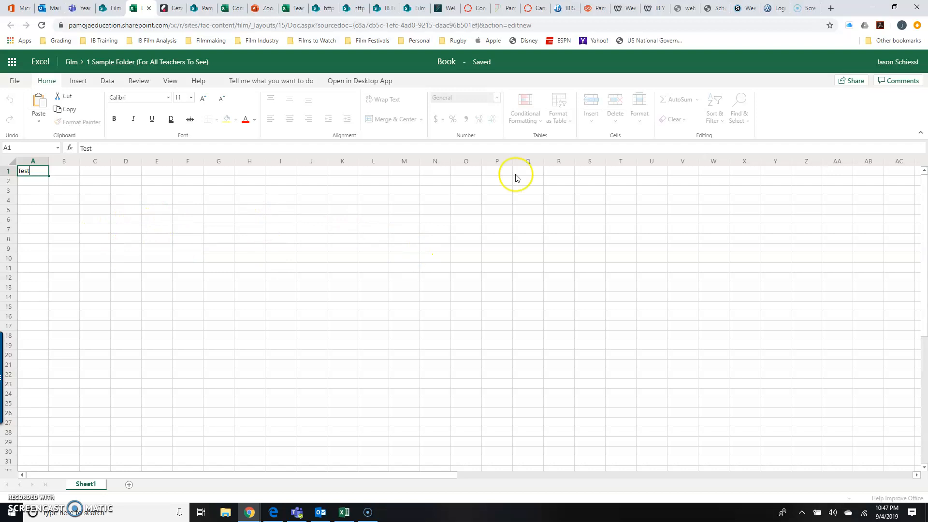
Step: Start sharing the new workbook with a link limited to Specific people and with editing allowed
click(859, 87)
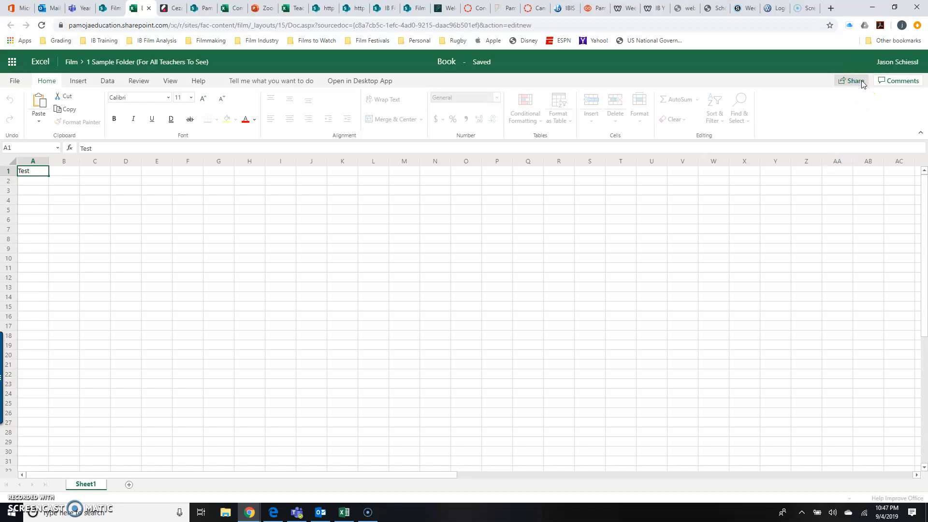
click(856, 81)
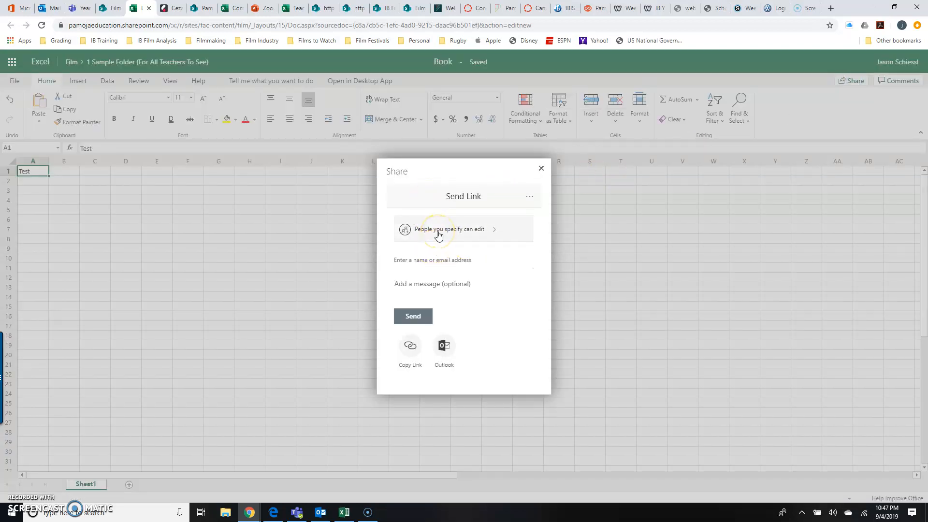
click(472, 234)
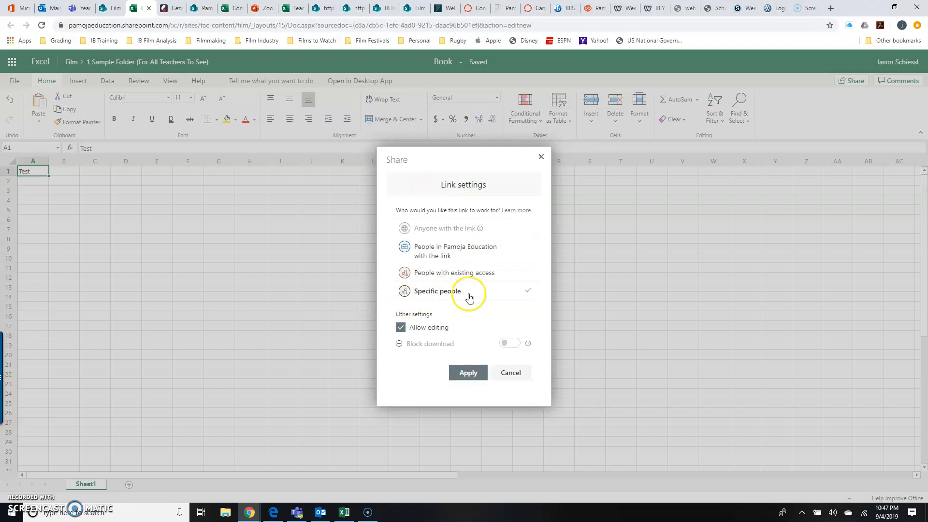
click(400, 328)
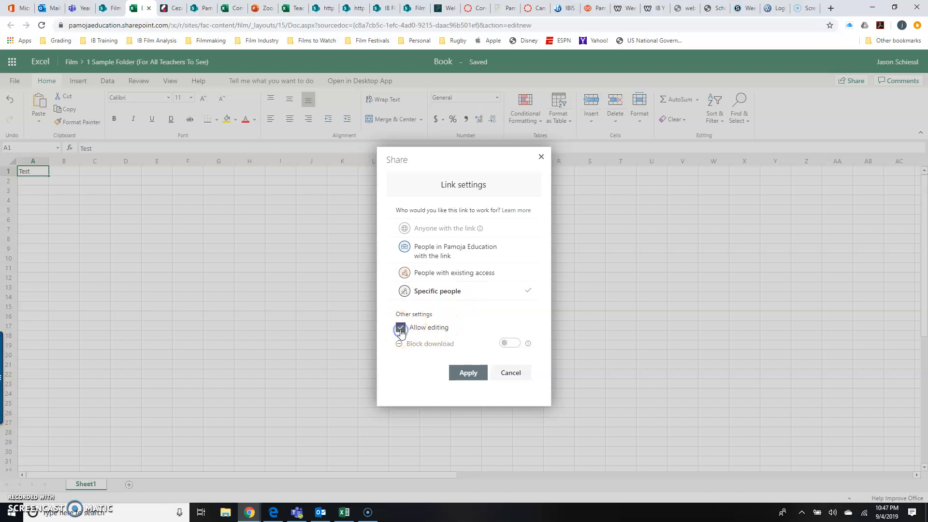
click(471, 373)
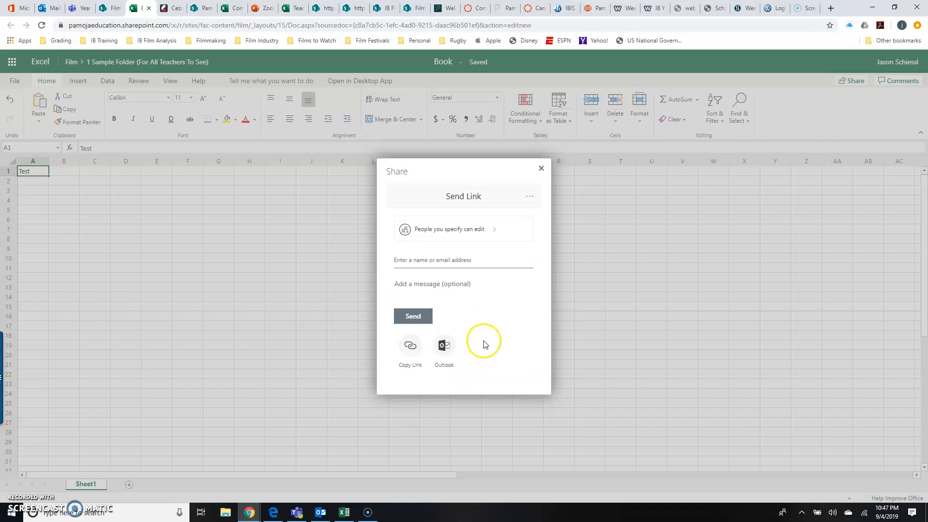
Step: Send the sharing link to the recipient's external e-mail with the message "Here is the sign up sheet for orals", and close the workbook
text(Jason)
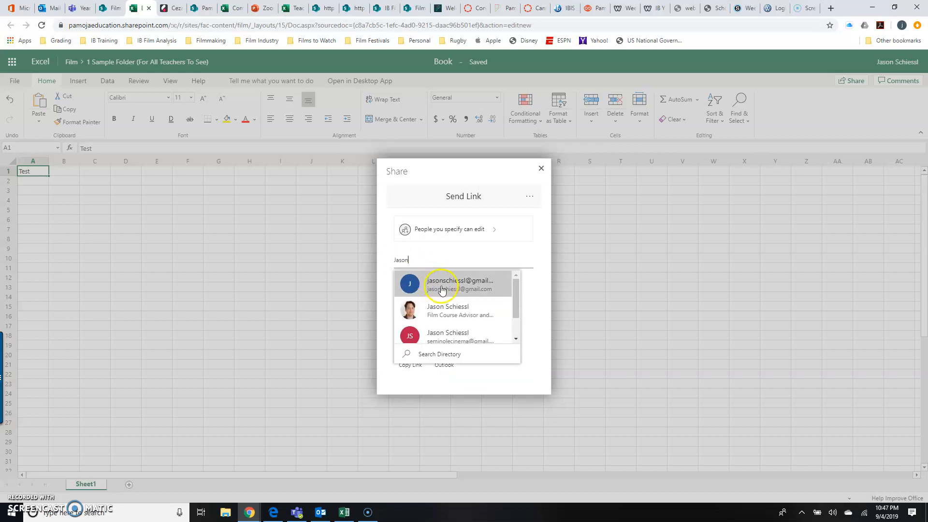
click(441, 289)
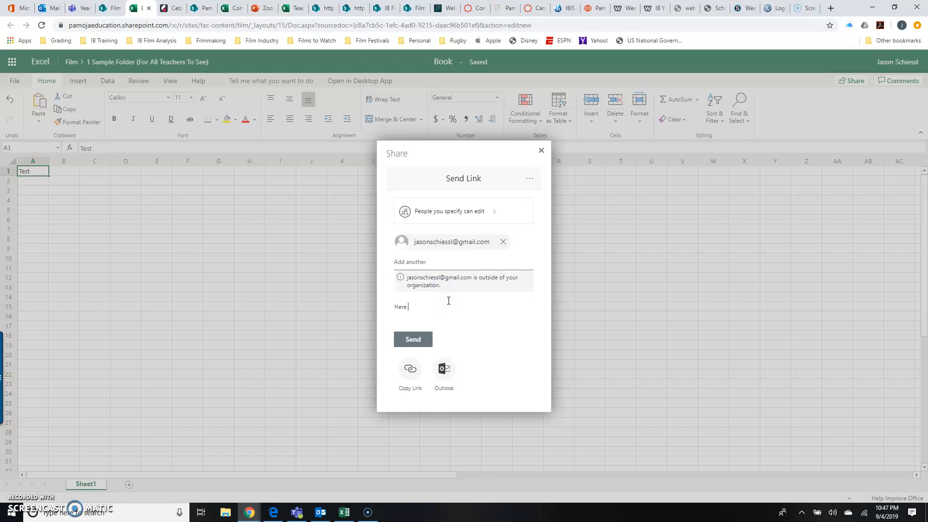
text(is the sign up sheet for orals)
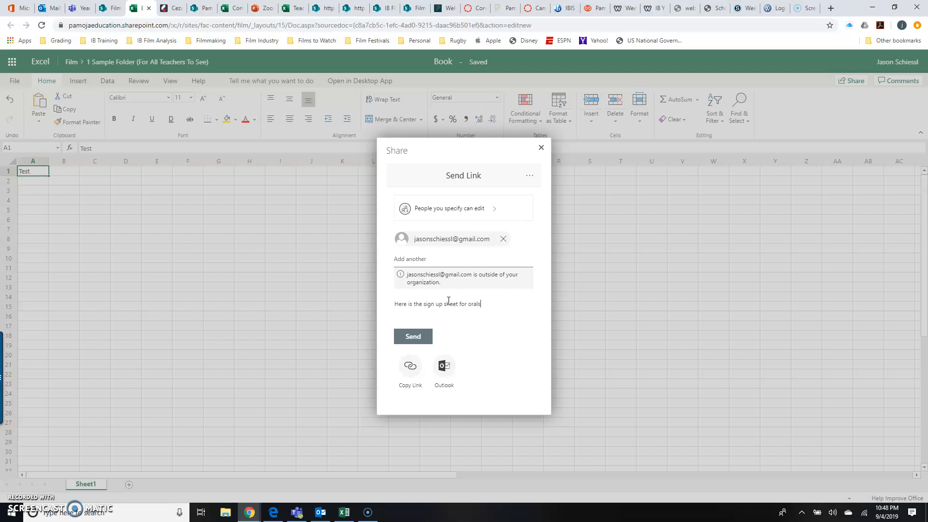
click(415, 336)
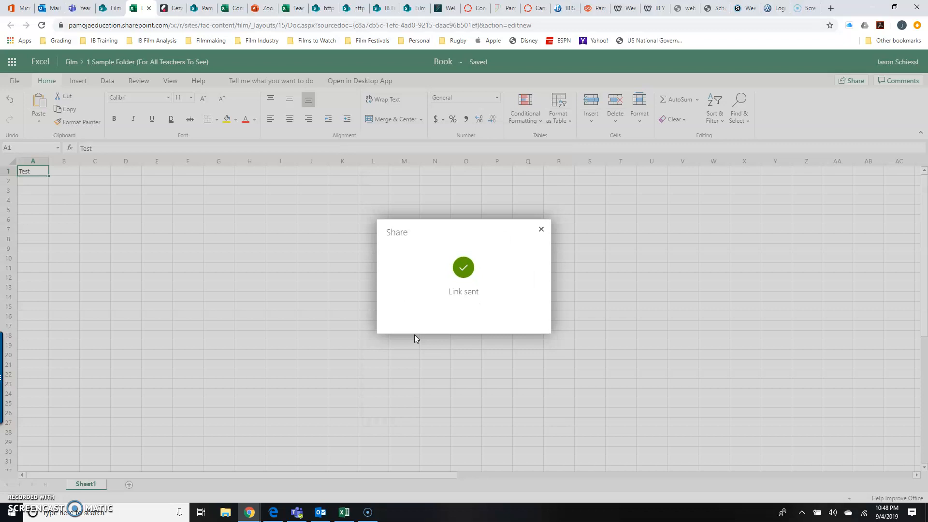
click(541, 231)
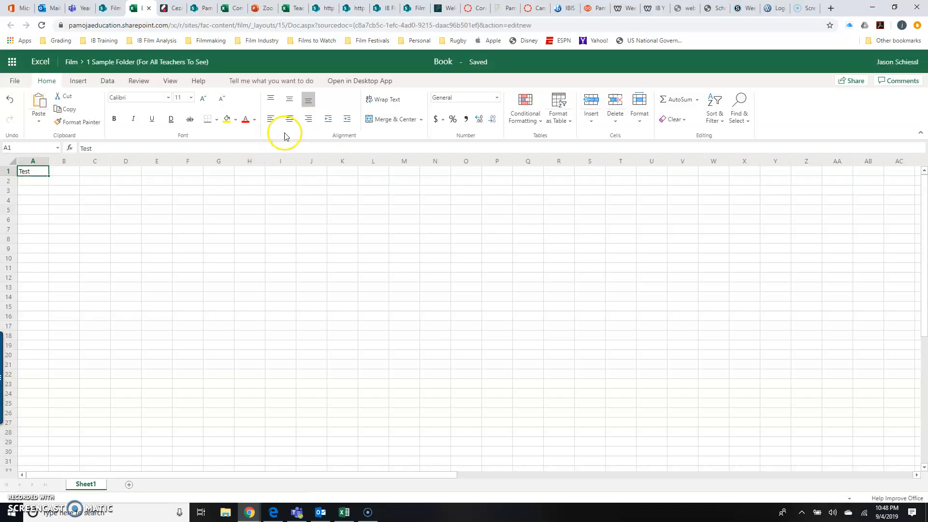
click(149, 8)
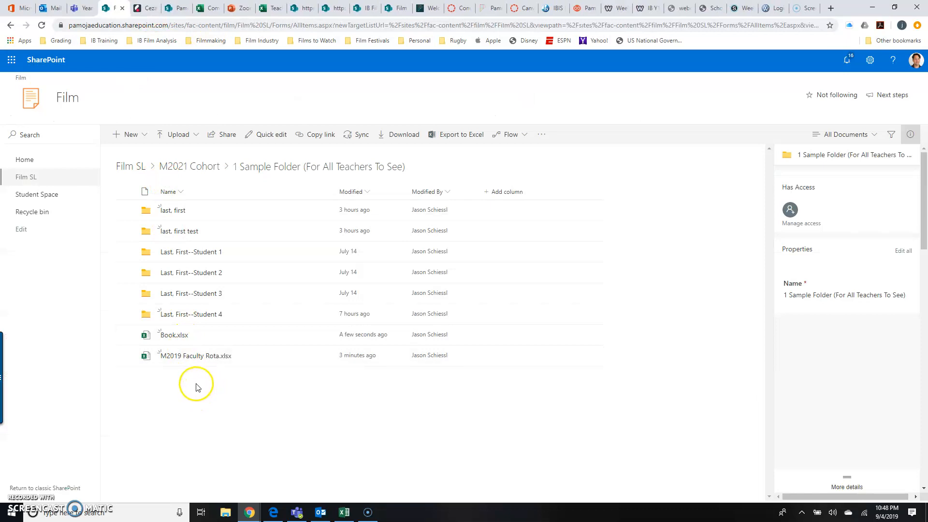
Step: Open Book.xlsx from the sample folder to view its contents, and close it again
mouse_move(199, 339)
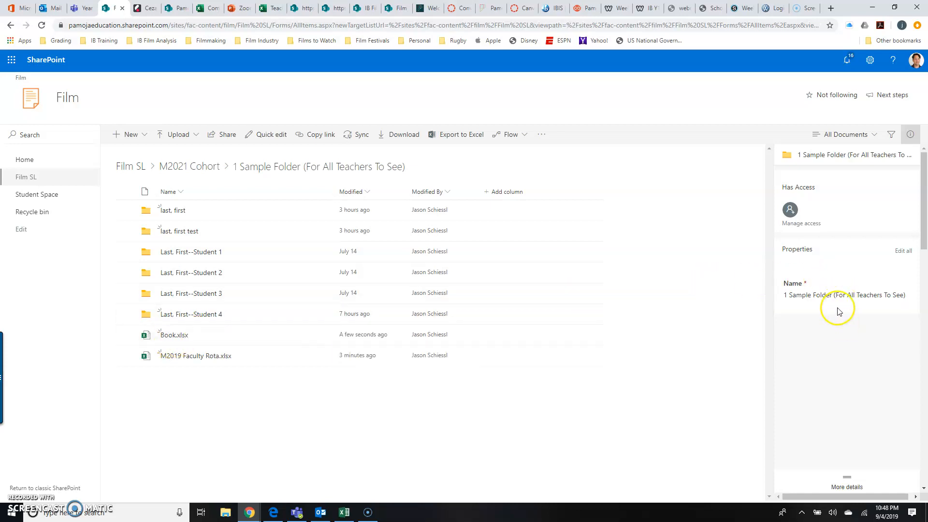
click(176, 336)
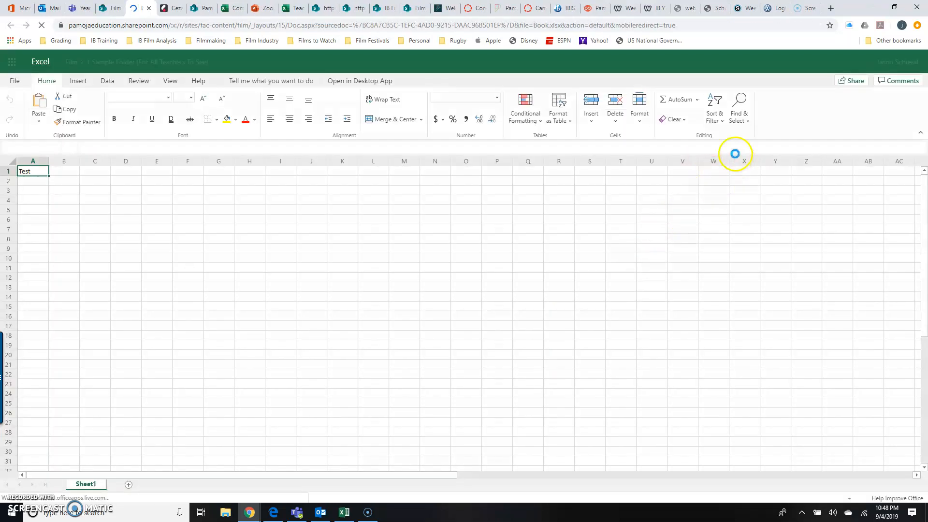
click(149, 11)
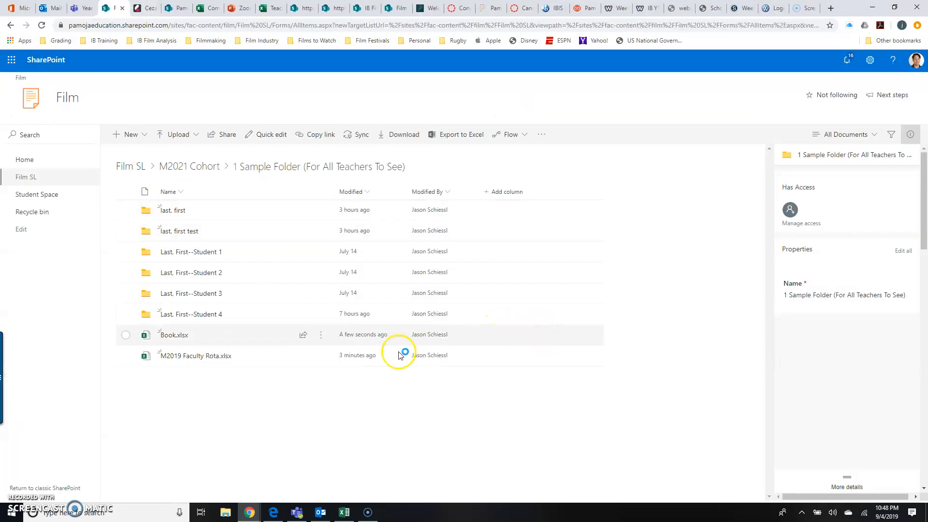
Step: Select Book.xlsx and examine its preview, access, properties and activity history in the file details
click(125, 335)
click(125, 335)
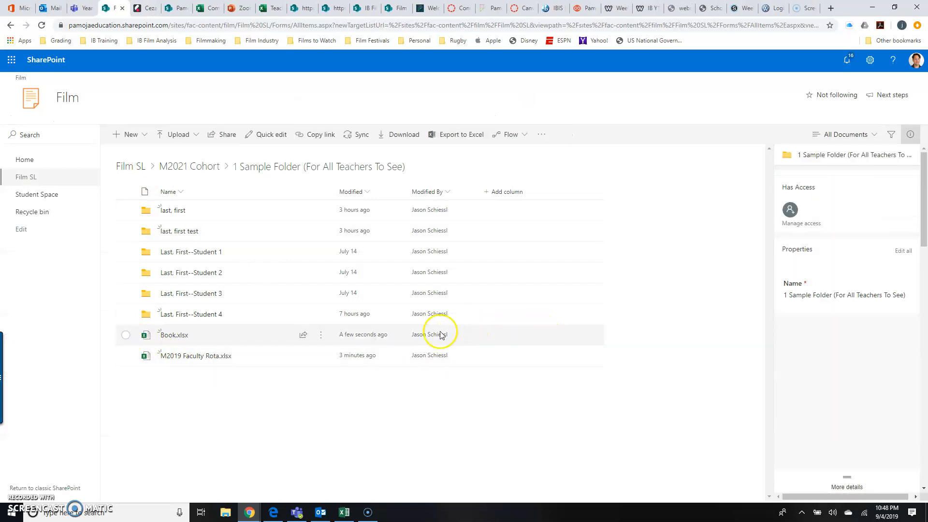
click(125, 335)
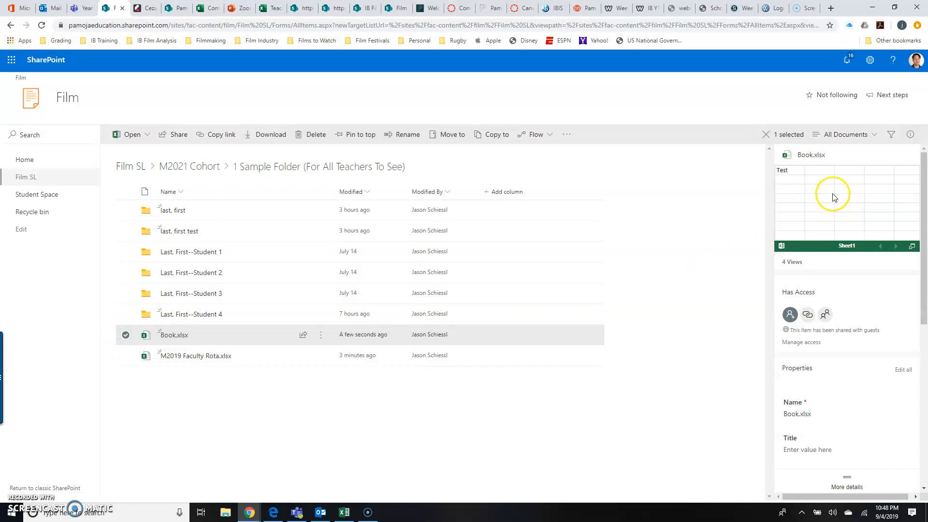
scroll(835, 305, down, 1)
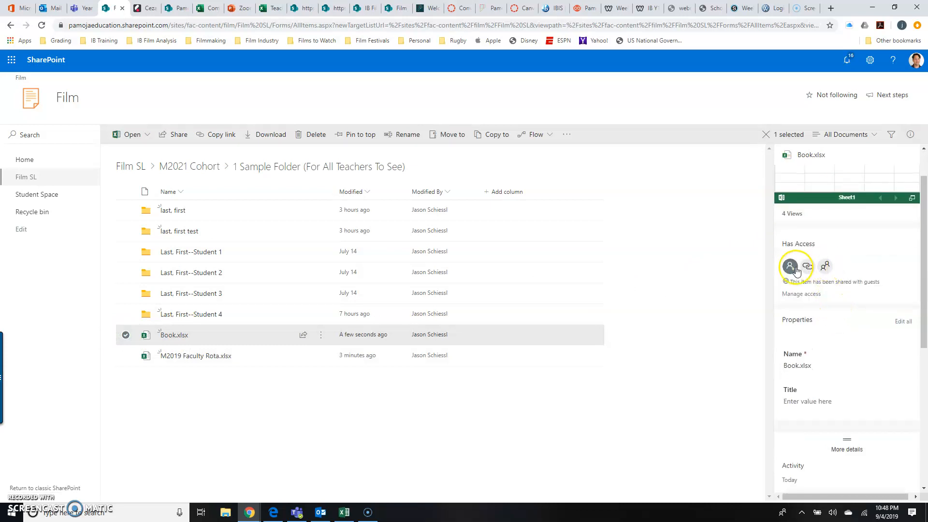
scroll(828, 312, down, 5)
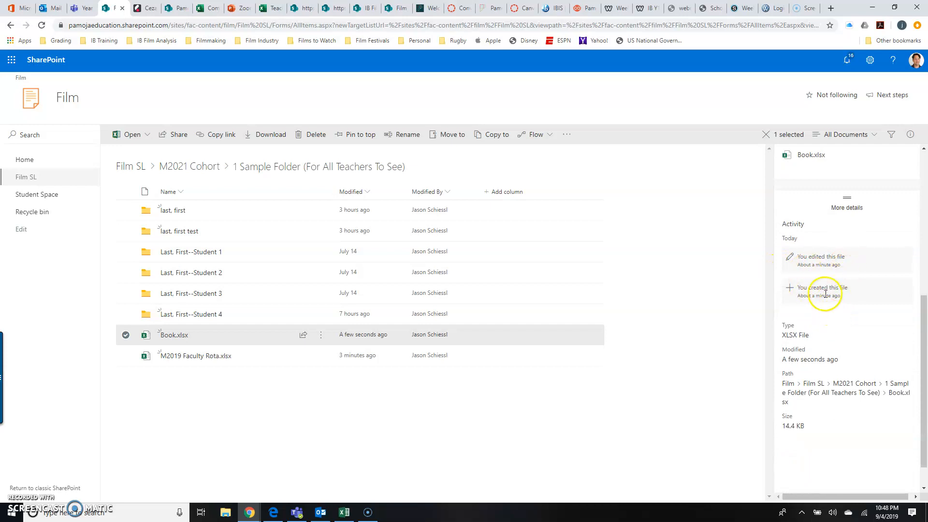
scroll(822, 314, down, 1)
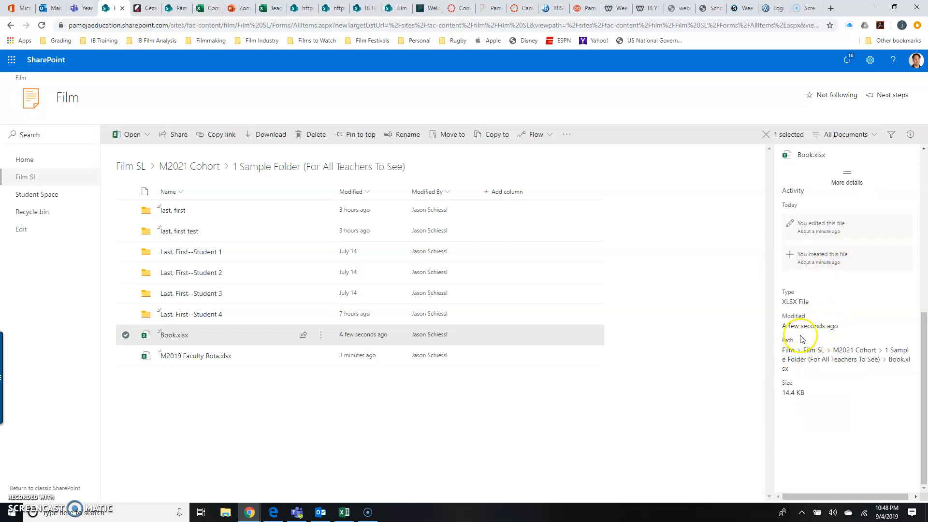
scroll(841, 302, up, 6)
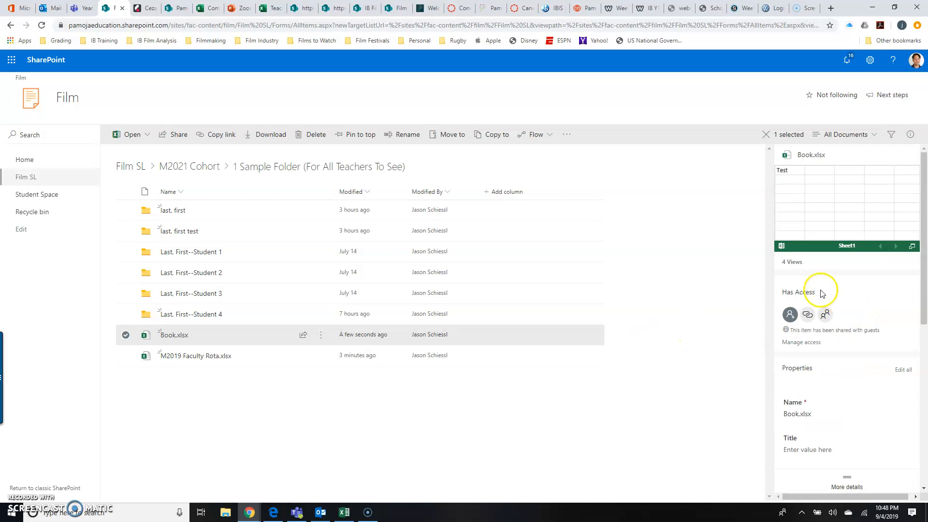